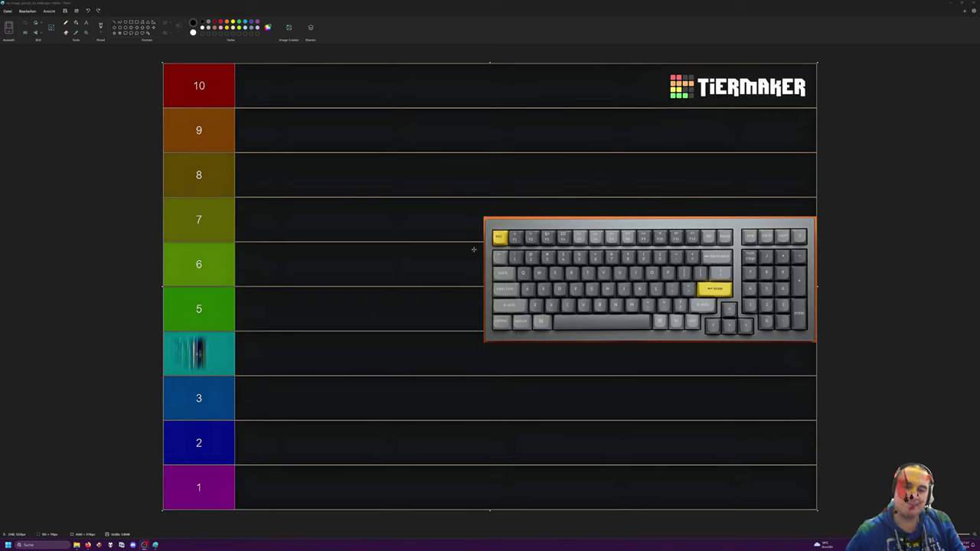
# Cut the Tab key out of the keyboard picture, place it in the 10 row and enlarge it to fill the row height
pyautogui.moveTo(490, 266); pyautogui.dragTo(515, 280)
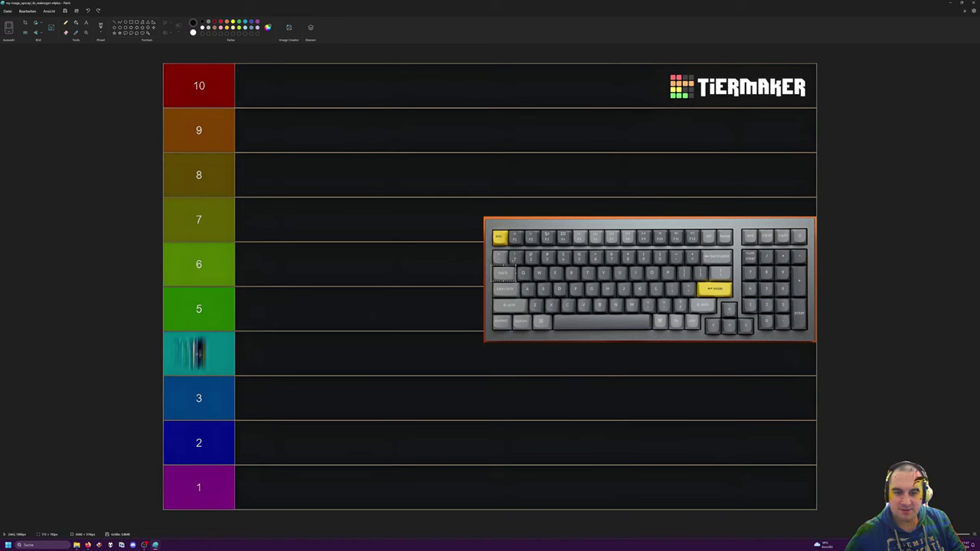
pyautogui.press('Delete')
pyautogui.hotkey('ctrl', 'v')
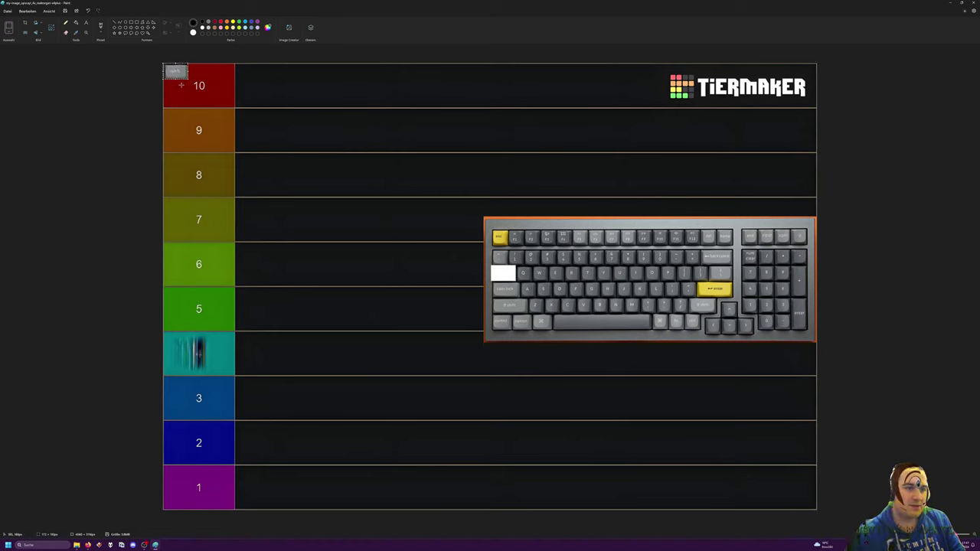
pyautogui.moveTo(175, 71); pyautogui.dragTo(299, 105)
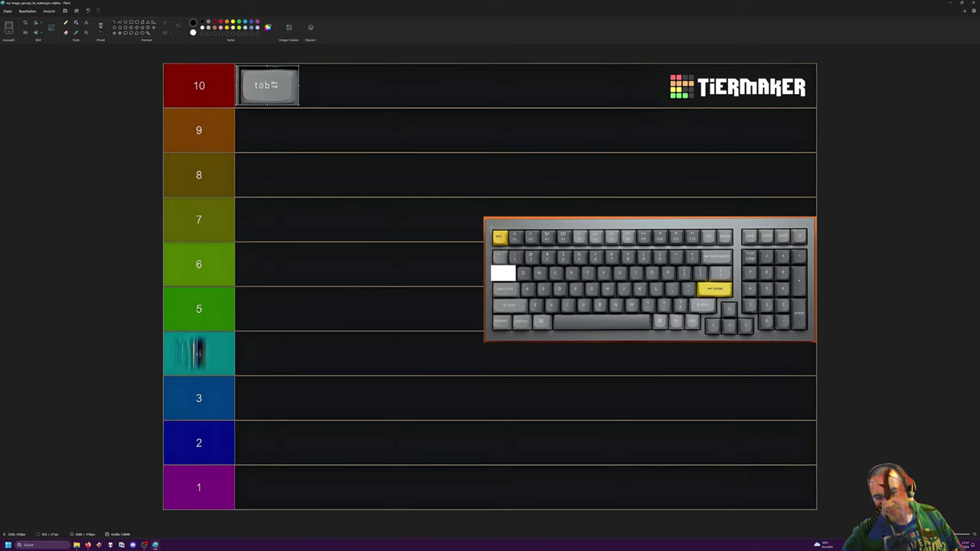
# Cut the yellow Esc key out of the keyboard picture and place it at the start of the 8 row
pyautogui.moveTo(492, 228); pyautogui.dragTo(511, 248)
pyautogui.hotkey('ctrl', 'x')
pyautogui.hotkey('ctrl', 'v')
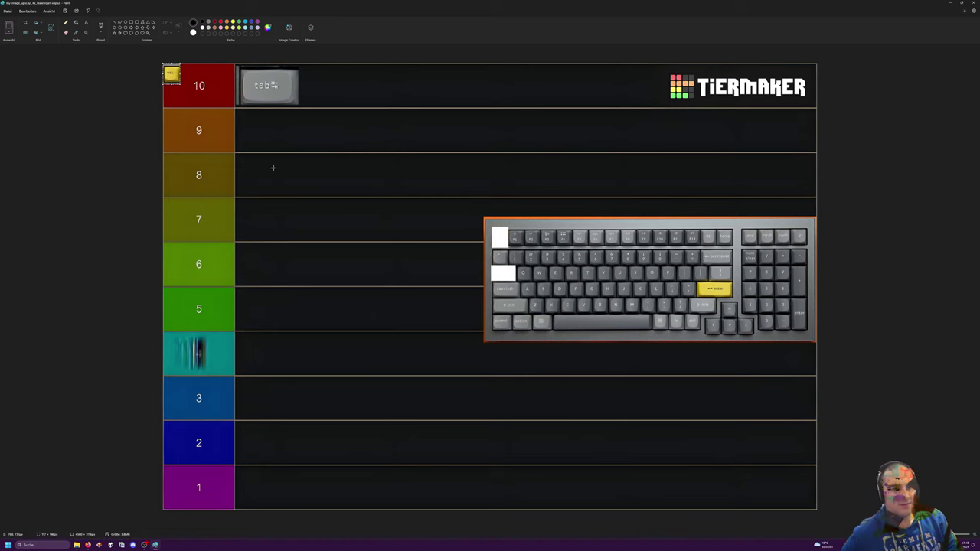
pyautogui.moveTo(170, 77); pyautogui.dragTo(245, 168)
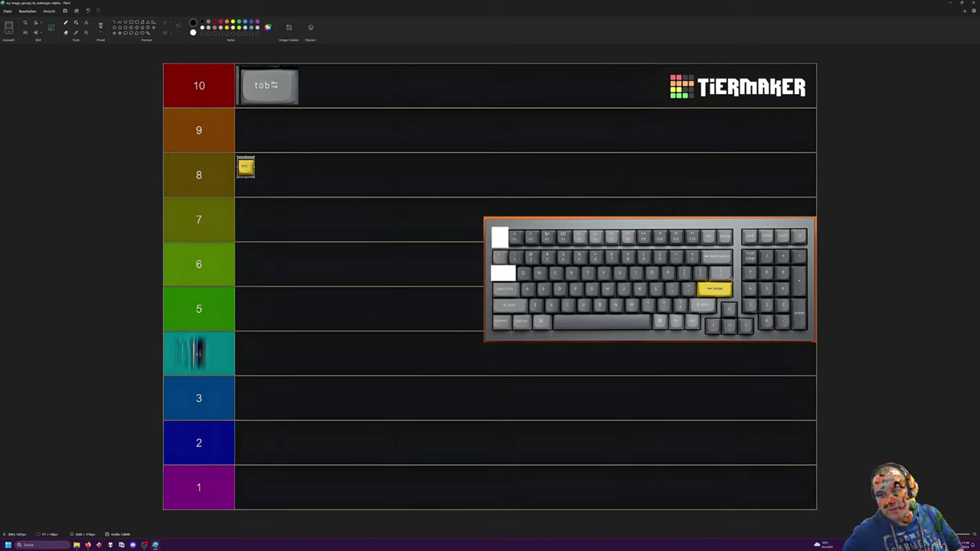
# Cut the yellow Enter key out of the keyboard picture into the 9 row, and the space bar into the 5 row
pyautogui.moveTo(733, 279)
pyautogui.mouseDown()
pyautogui.moveTo(695, 297)
pyautogui.moveTo(733, 299)
pyautogui.mouseUp()
pyautogui.hotkey('ctrl', 'x')
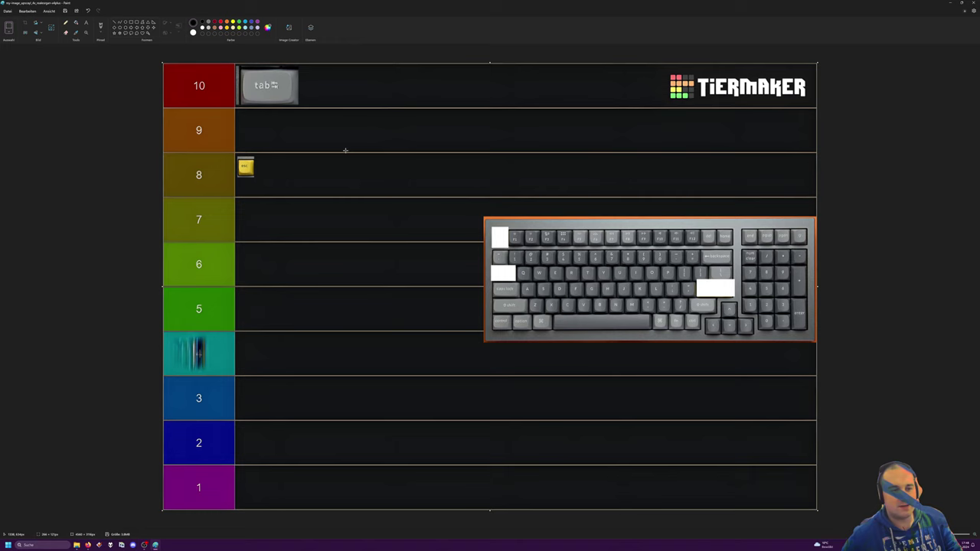
pyautogui.hotkey('ctrl', 'v')
pyautogui.moveTo(181, 72); pyautogui.dragTo(369, 140)
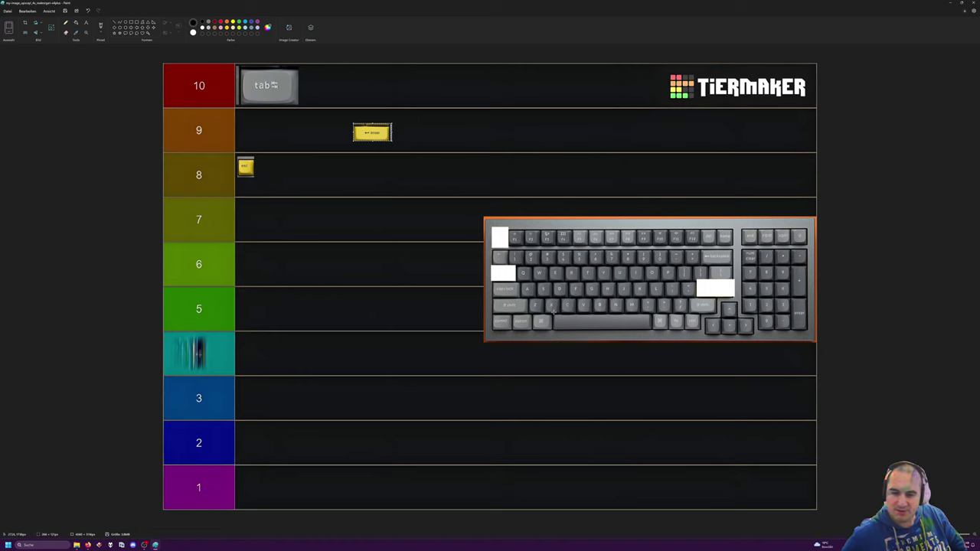
pyautogui.click(554, 312)
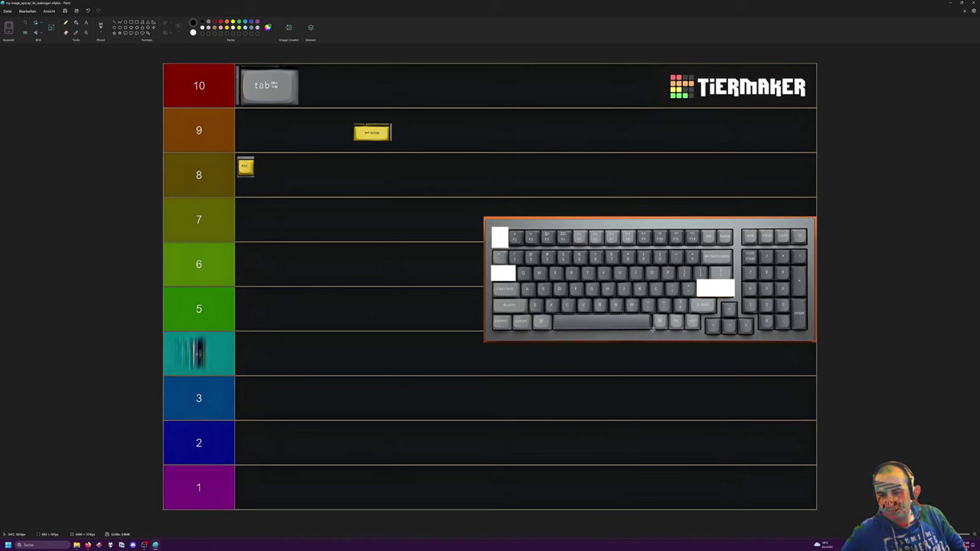
pyautogui.moveTo(652, 330); pyautogui.dragTo(289, 328)
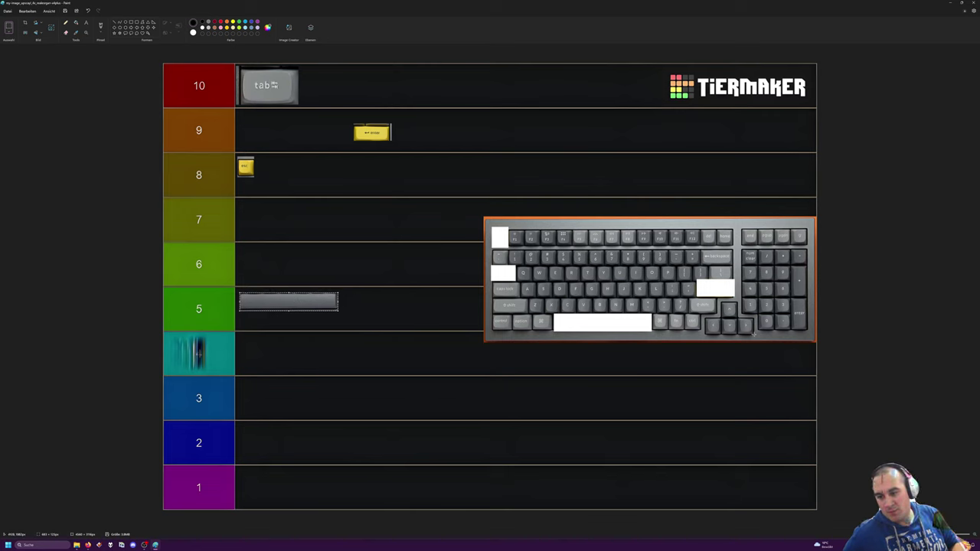
# Cut the four arrow keys out of the keyboard picture and reassemble them as a cluster in the 8 row
pyautogui.moveTo(755, 336); pyautogui.dragTo(705, 302)
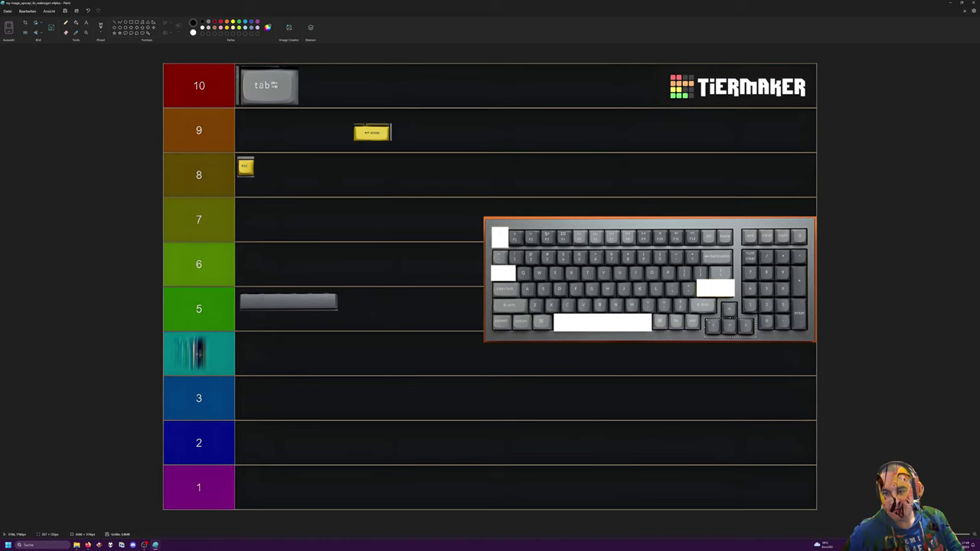
pyautogui.press('Delete')
pyautogui.hotkey('ctrl', 'v')
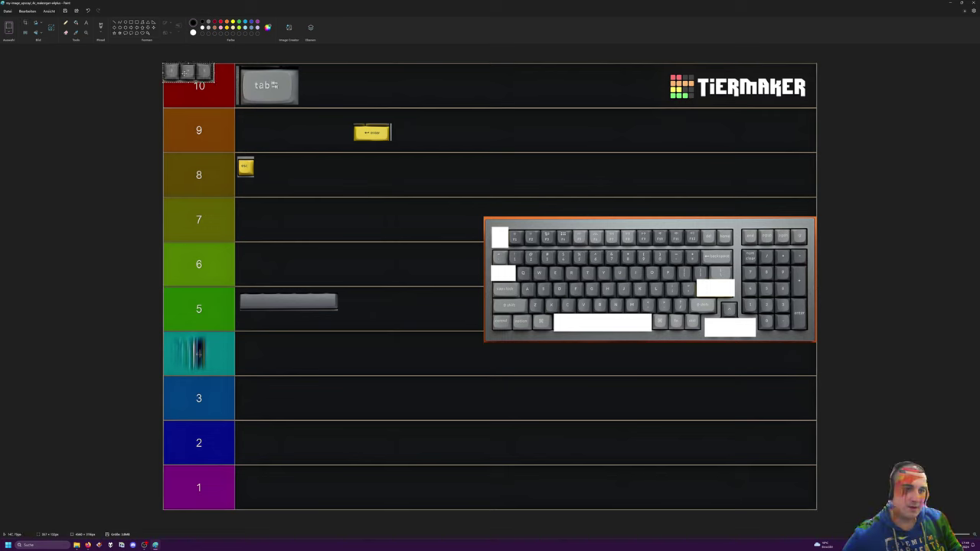
pyautogui.moveTo(190, 72); pyautogui.dragTo(322, 183)
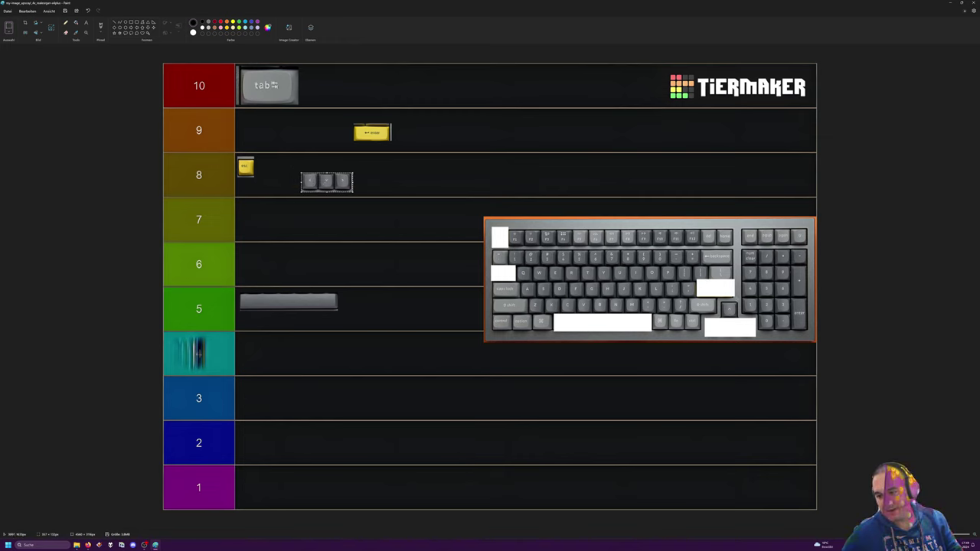
pyautogui.moveTo(740, 299); pyautogui.dragTo(326, 164)
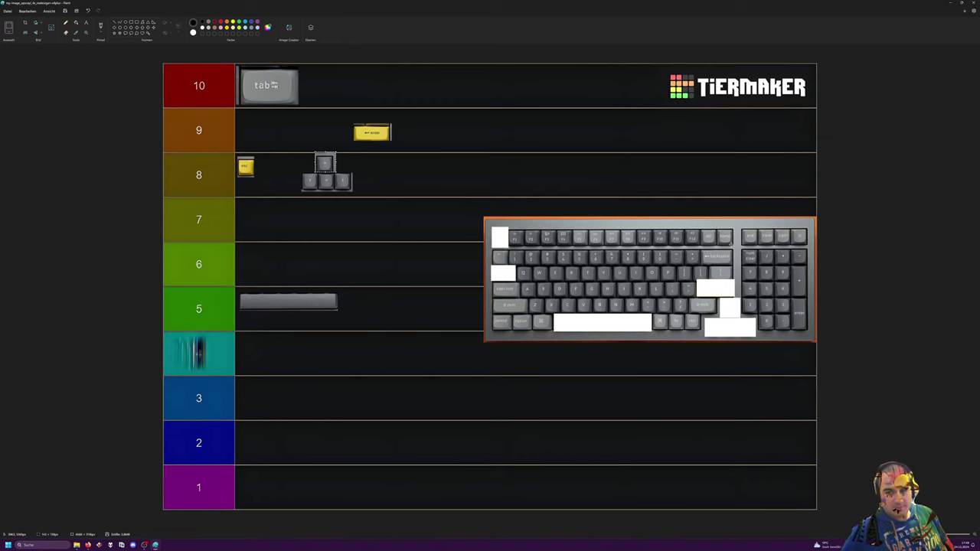
# Move the Backspace key from the keyboard picture into the 8 row and the left Control key into the 10 row
pyautogui.moveTo(733, 247); pyautogui.dragTo(387, 173)
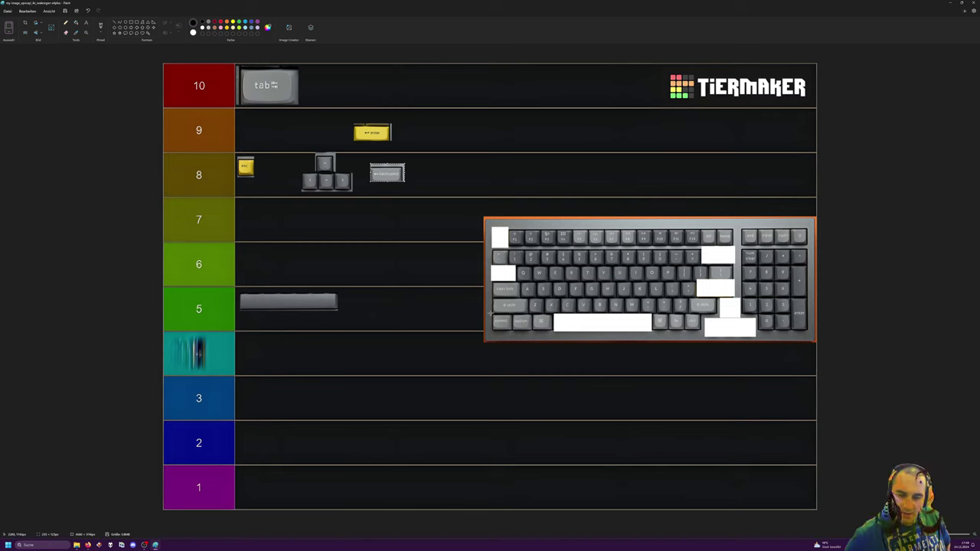
pyautogui.moveTo(491, 313); pyautogui.dragTo(329, 92)
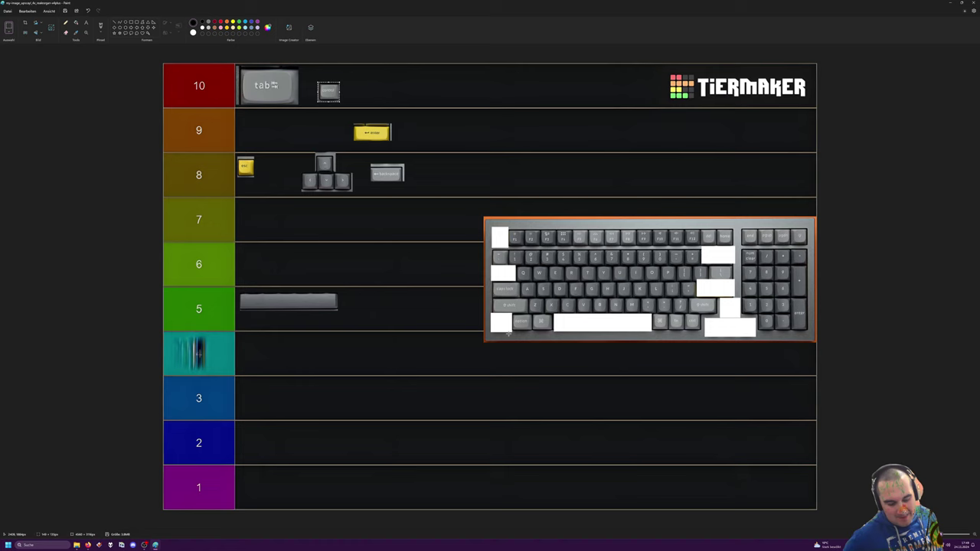
# Move the two modifier keys beside left Control into the 6 row, and the left Shift key to the start of the 7 row
pyautogui.moveTo(509, 335)
pyautogui.mouseDown()
pyautogui.moveTo(556, 313)
pyautogui.moveTo(419, 309)
pyautogui.moveTo(380, 272)
pyautogui.mouseUp()
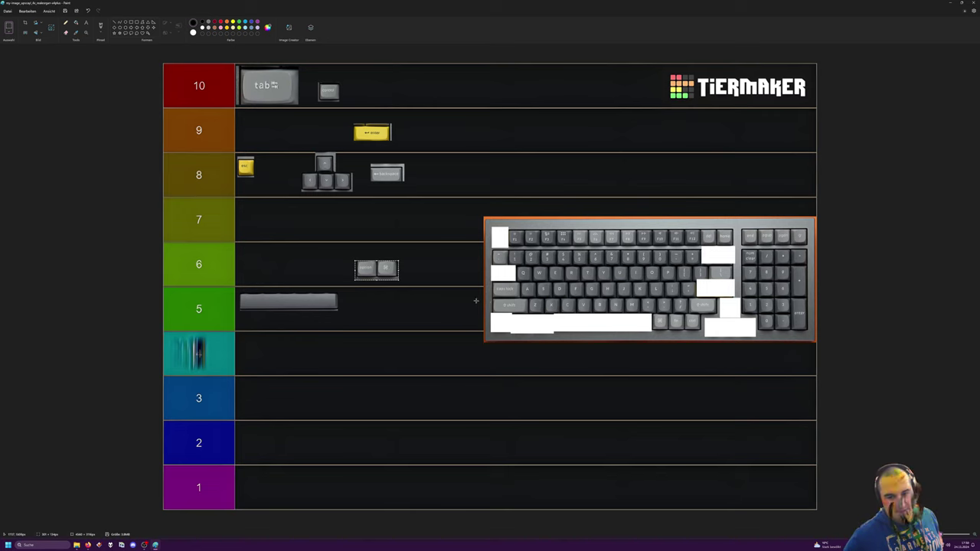
pyautogui.moveTo(491, 297); pyautogui.dragTo(528, 313)
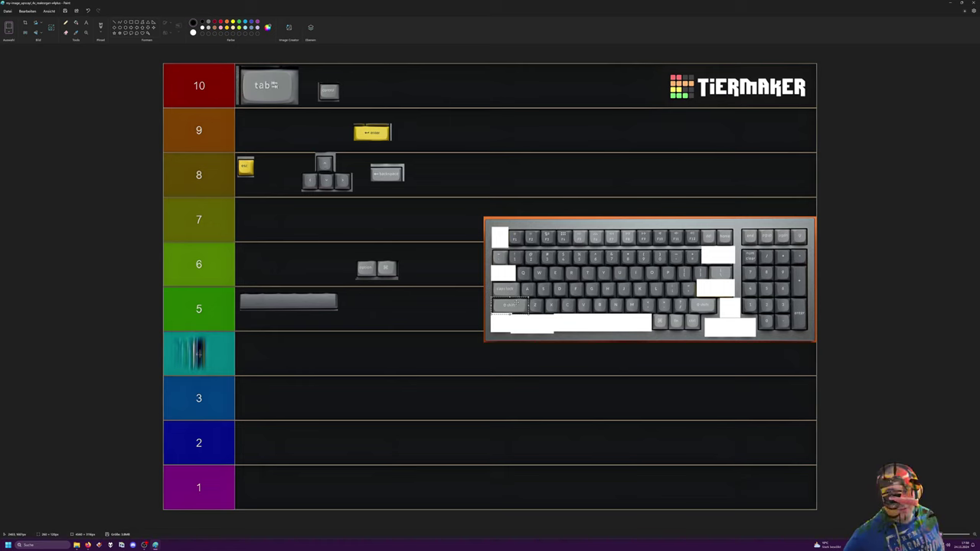
pyautogui.moveTo(509, 304); pyautogui.dragTo(366, 222)
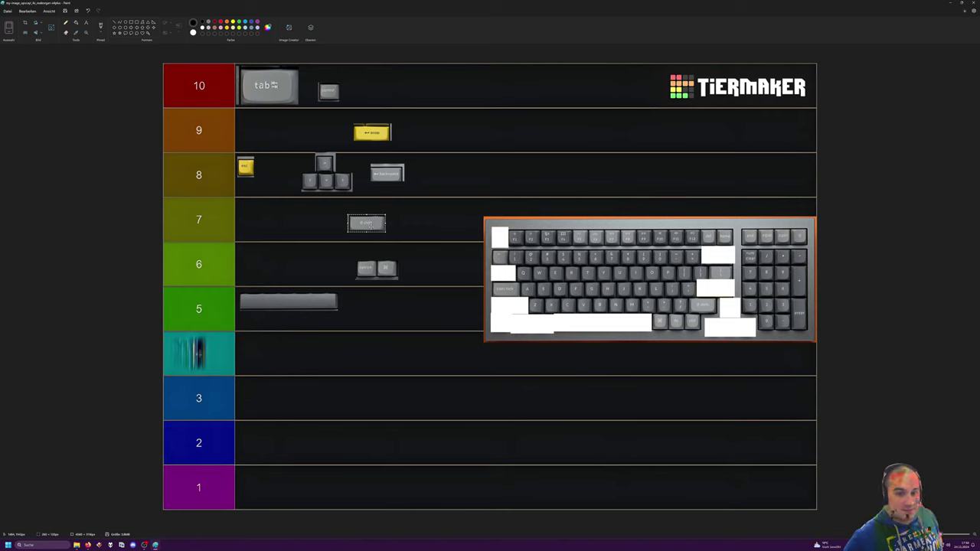
pyautogui.moveTo(366, 222); pyautogui.dragTo(255, 228)
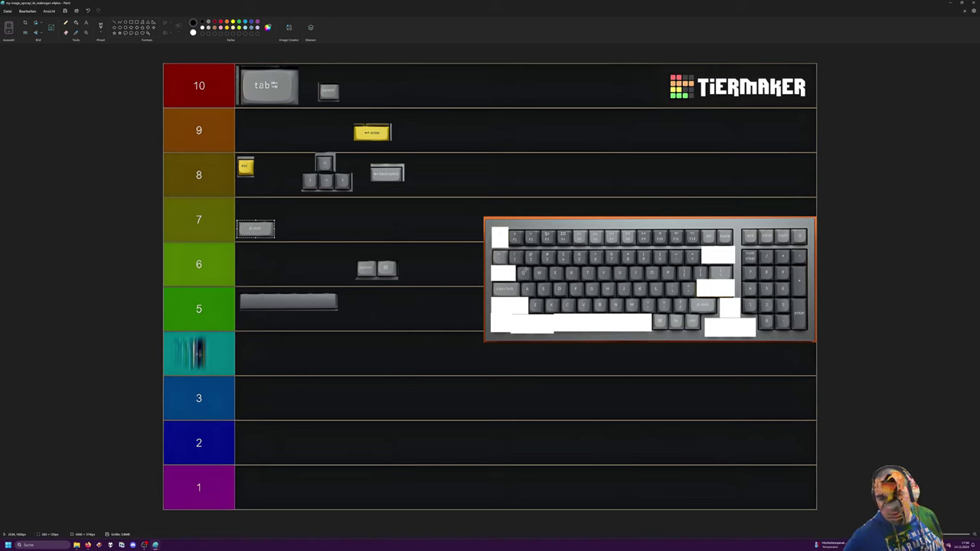
# Move the Caps Lock key into the smudged teal row between 5 and 3, and the right Shift key into the 6 row
pyautogui.click(488, 282)
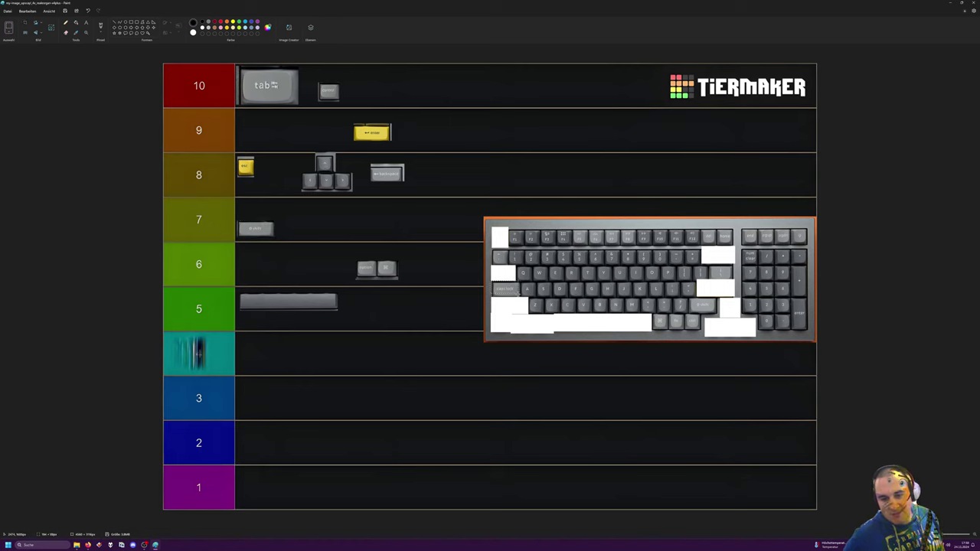
pyautogui.moveTo(488, 280)
pyautogui.mouseDown()
pyautogui.moveTo(521, 299)
pyautogui.moveTo(431, 293)
pyautogui.moveTo(419, 265)
pyautogui.moveTo(431, 354)
pyautogui.moveTo(428, 327)
pyautogui.moveTo(416, 349)
pyautogui.mouseUp()
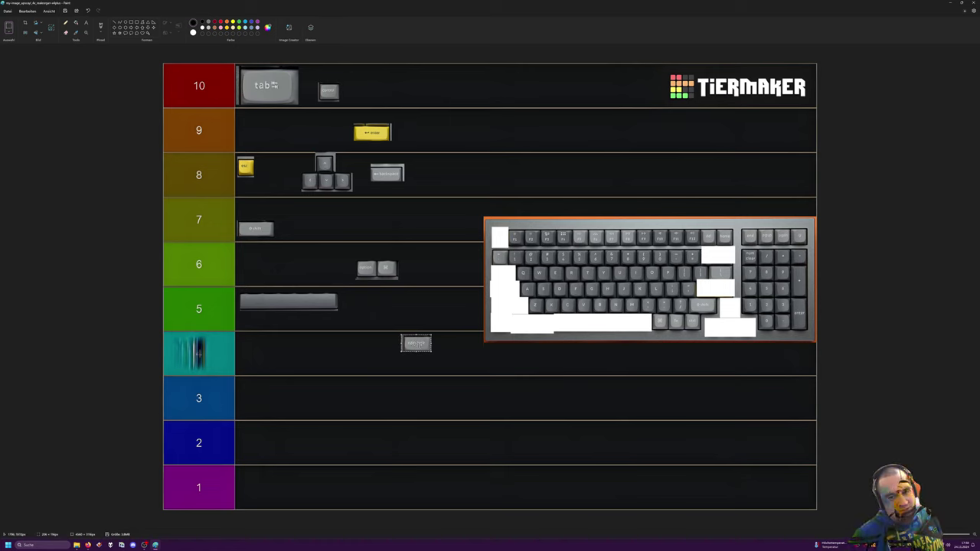
pyautogui.click(713, 297)
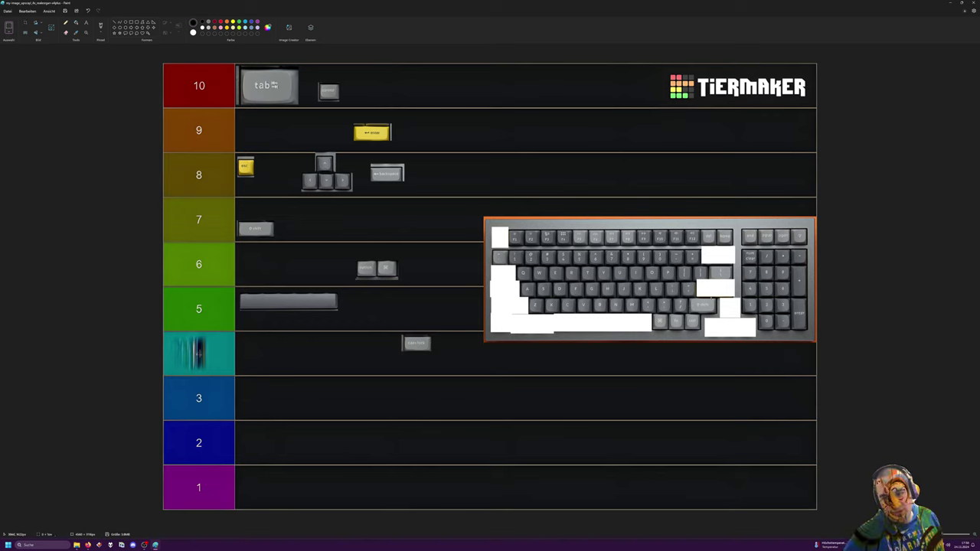
pyautogui.moveTo(687, 312); pyautogui.dragTo(464, 271)
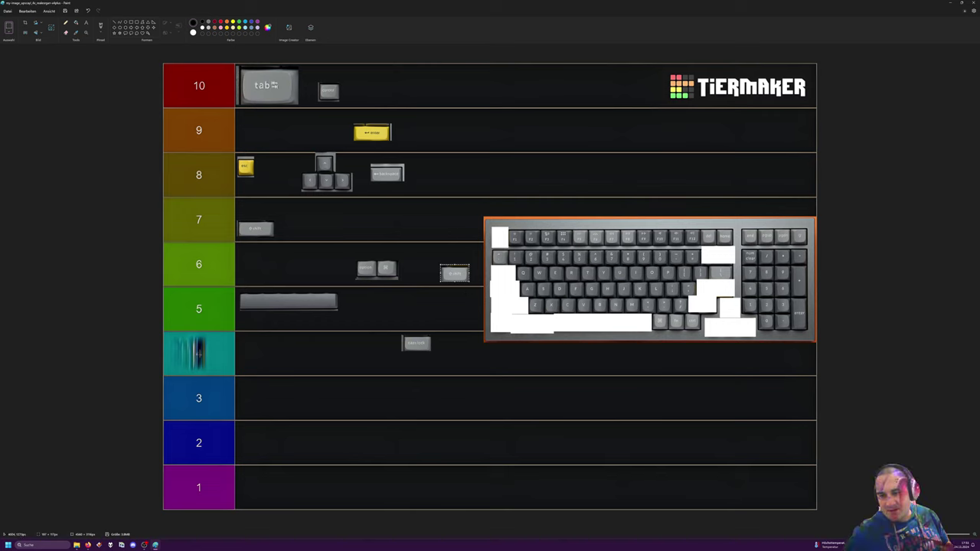
pyautogui.moveTo(736, 246); pyautogui.dragTo(807, 330)
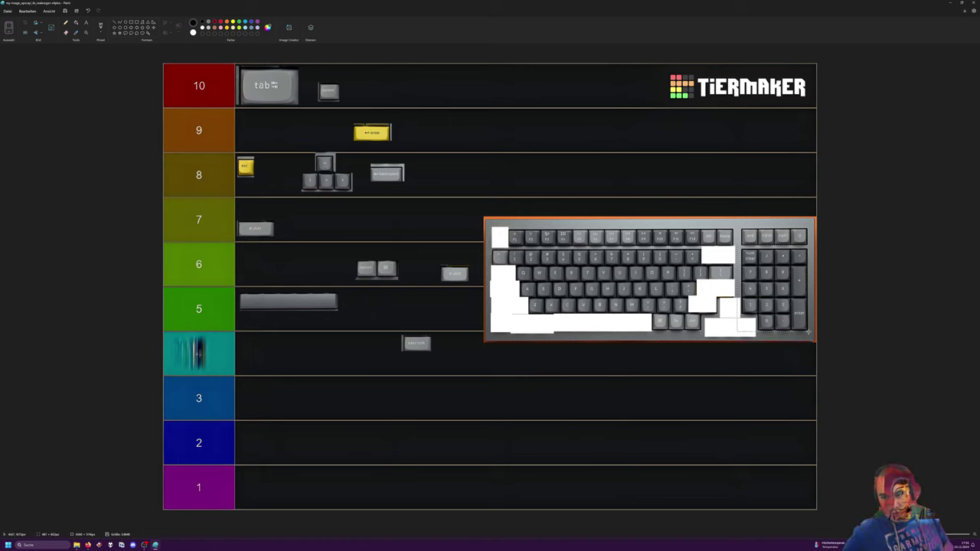
pyautogui.moveTo(757, 286)
pyautogui.mouseDown()
pyautogui.moveTo(594, 321)
pyautogui.moveTo(501, 327)
pyautogui.moveTo(496, 318)
pyautogui.moveTo(593, 312)
pyautogui.moveTo(501, 339)
pyautogui.moveTo(465, 365)
pyautogui.moveTo(778, 290)
pyautogui.moveTo(763, 285)
pyautogui.mouseUp()
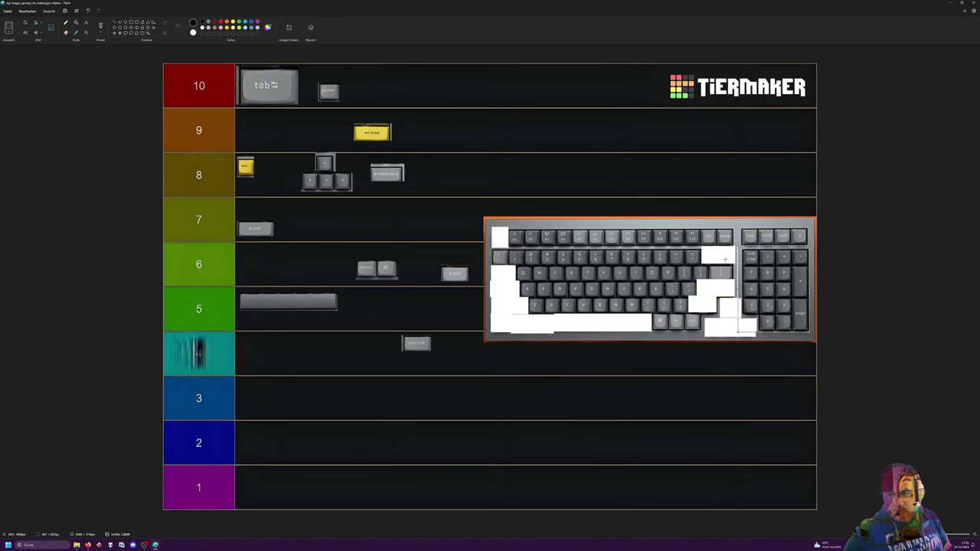
pyautogui.click(726, 257)
pyautogui.hotkey('ctrl', 'z')
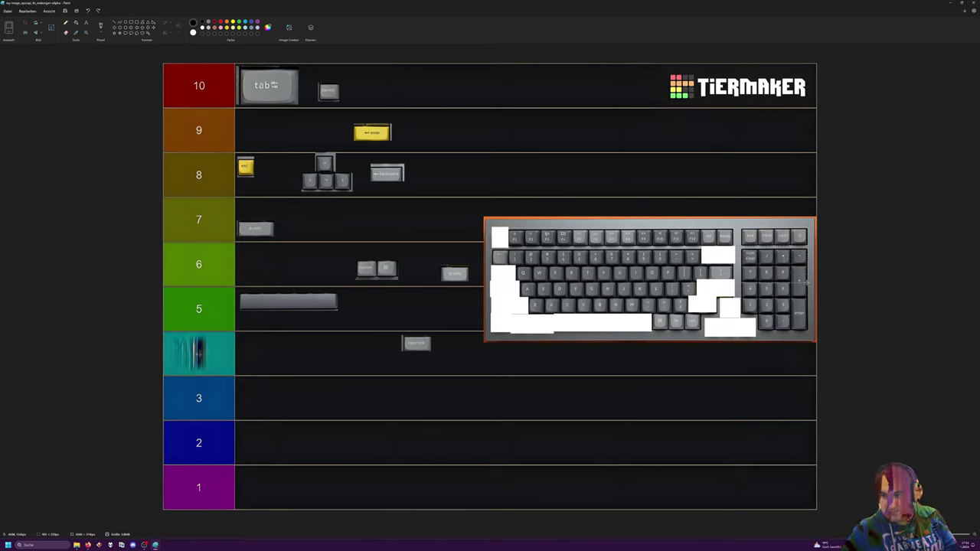
# Move the numeric keypad in two pieces into the 3 row, and the three modifier keys right of the space bar into the 2 row
pyautogui.moveTo(807, 282); pyautogui.dragTo(466, 408)
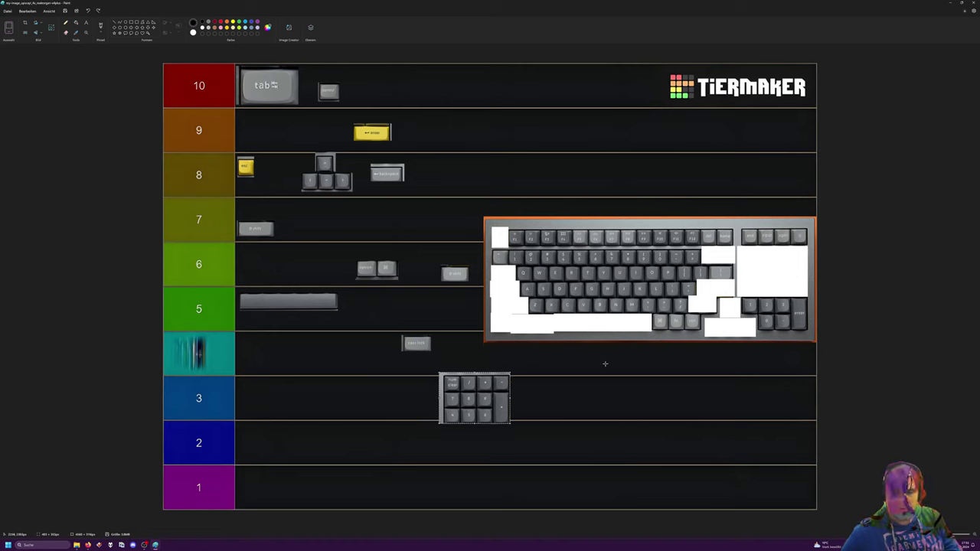
pyautogui.moveTo(740, 292); pyautogui.dragTo(561, 407)
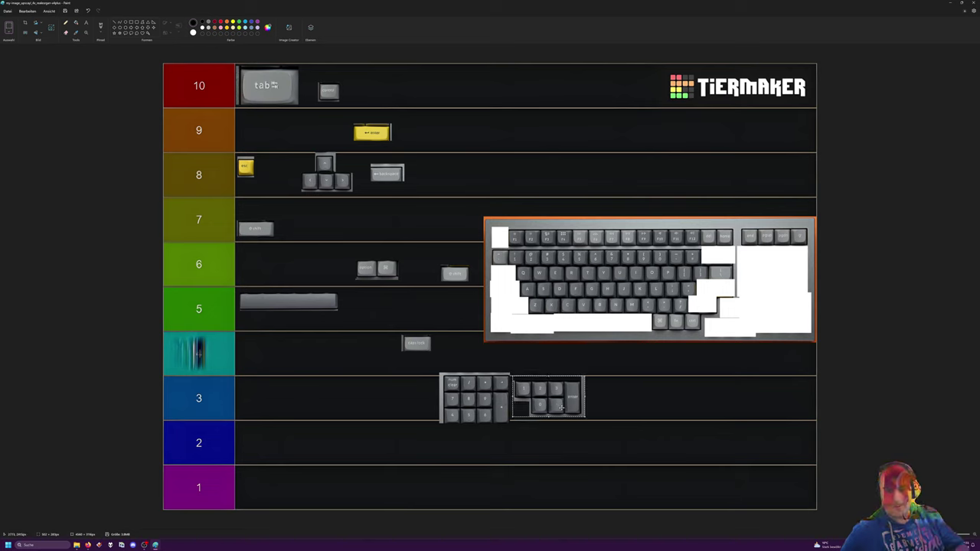
pyautogui.click(701, 335)
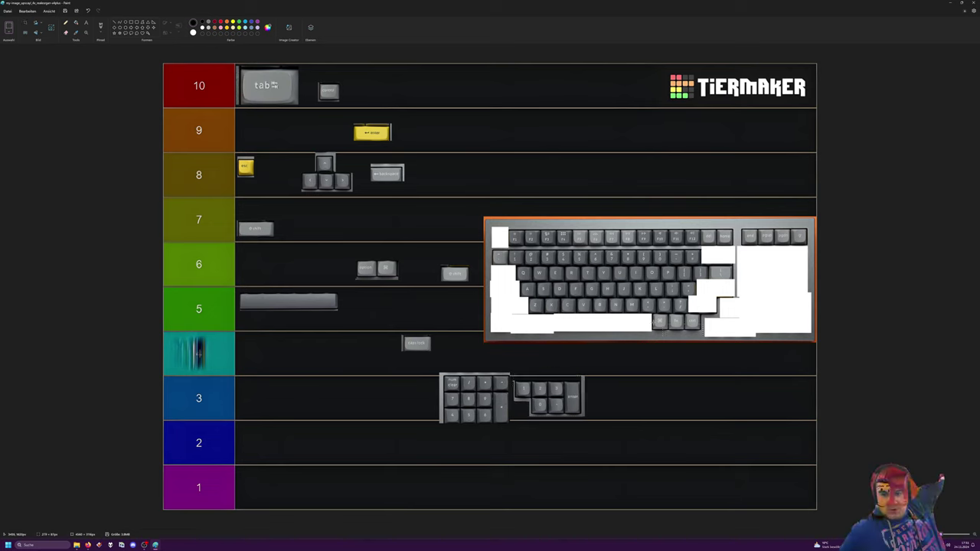
pyautogui.moveTo(702, 337); pyautogui.dragTo(423, 443)
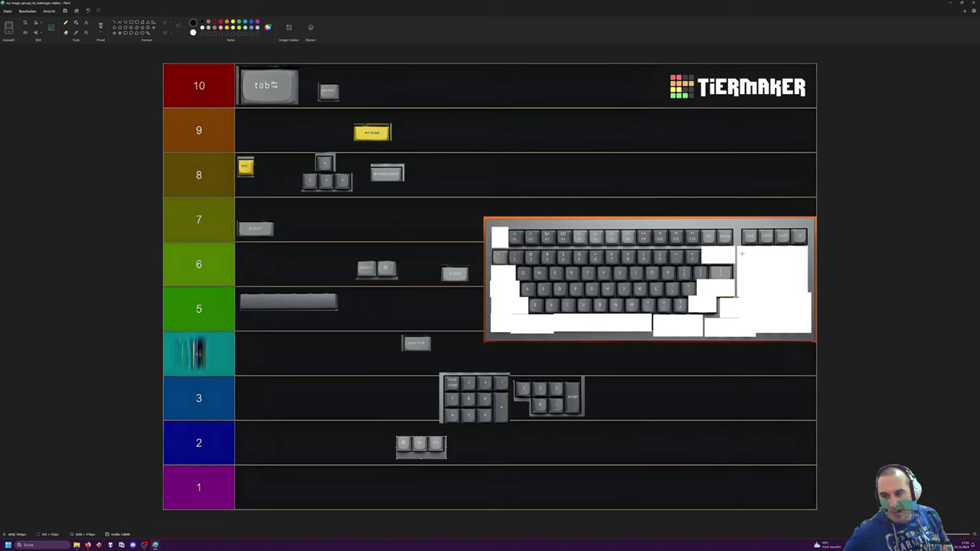
# Move the four keys above the numeric keypad and the key just after F12 into the 7 row, then clear the selection
pyautogui.moveTo(737, 224); pyautogui.dragTo(806, 246)
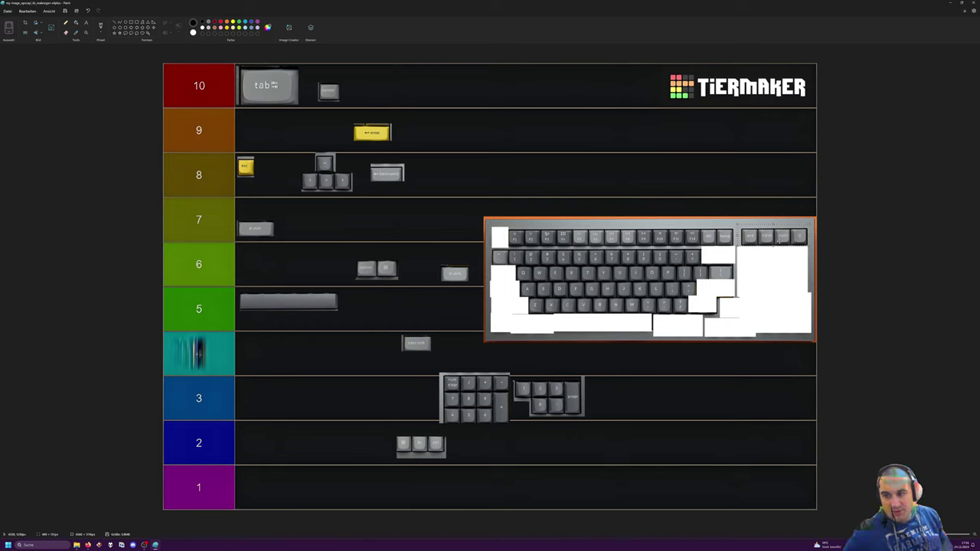
pyautogui.moveTo(756, 235); pyautogui.dragTo(433, 222)
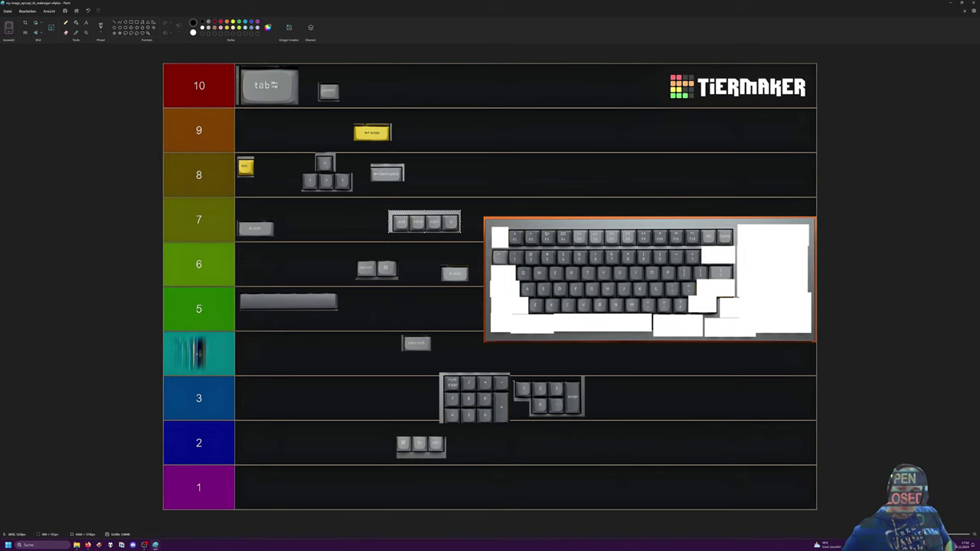
pyautogui.moveTo(715, 228); pyautogui.dragTo(432, 174)
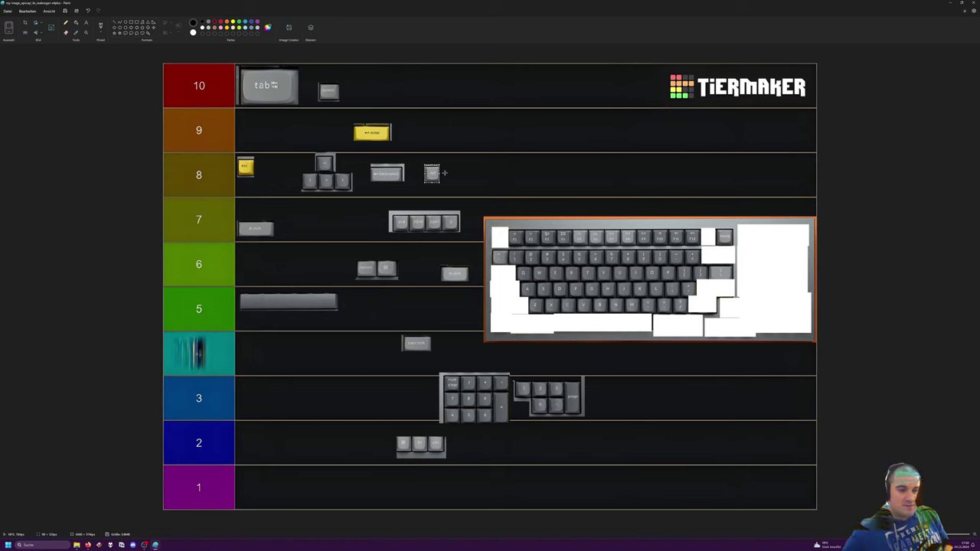
pyautogui.moveTo(431, 174); pyautogui.dragTo(369, 218)
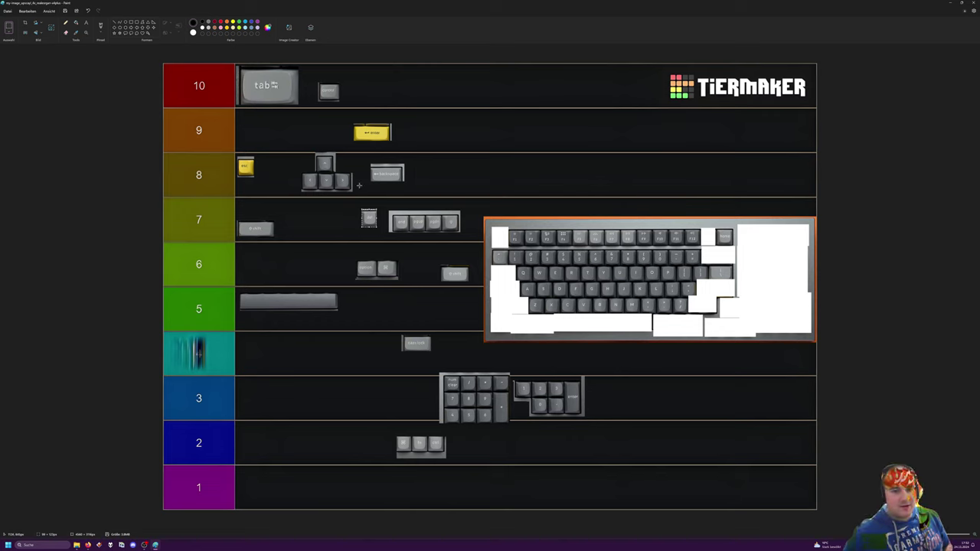
pyautogui.moveTo(401, 189); pyautogui.dragTo(305, 153)
pyautogui.click(459, 179)
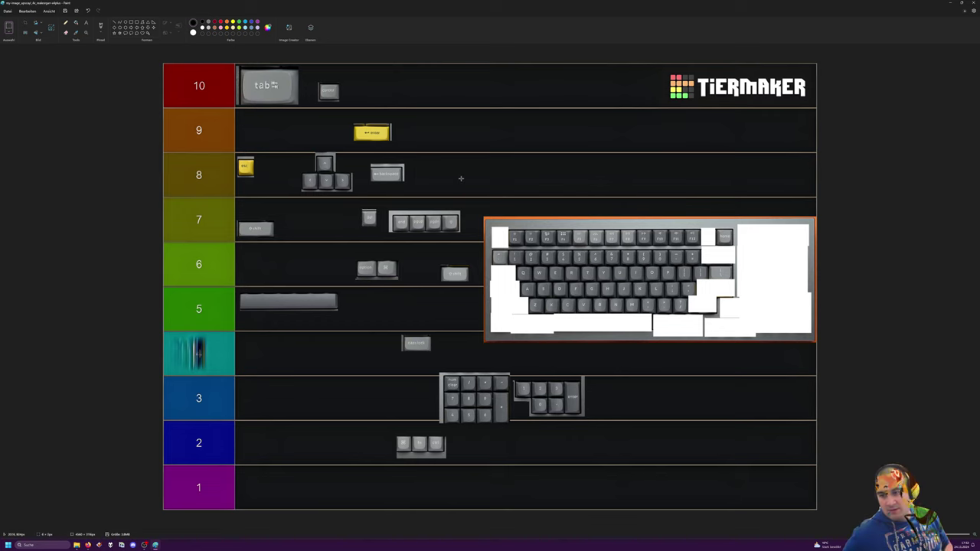
# Move the remaining key at the far end of the function row and the key just before 1 into the 1 row
pyautogui.moveTo(712, 227); pyautogui.dragTo(733, 248)
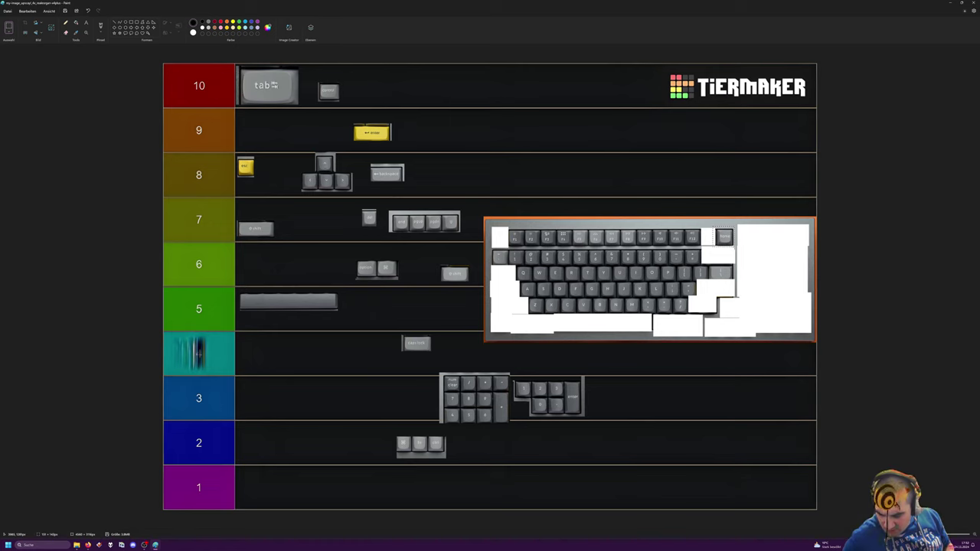
pyautogui.moveTo(734, 247); pyautogui.dragTo(371, 496)
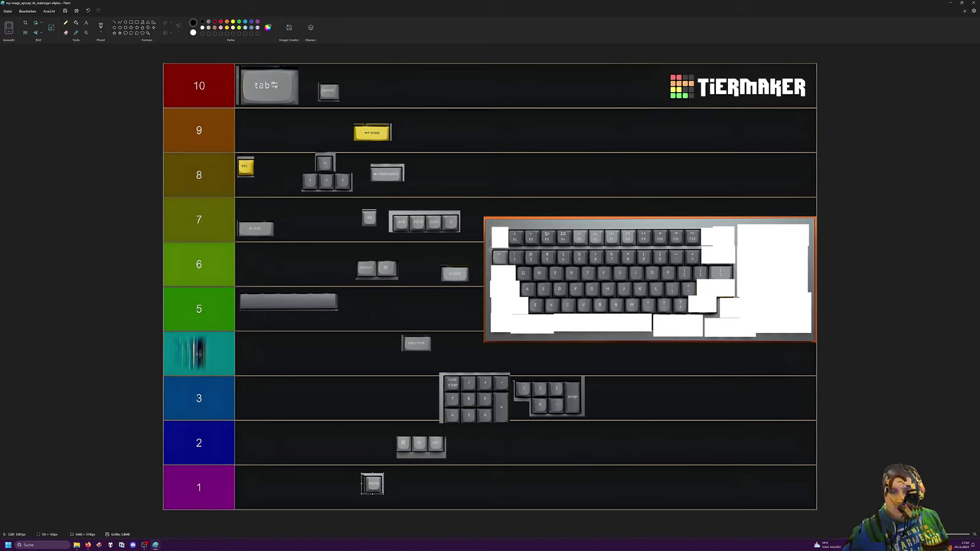
pyautogui.click(496, 256)
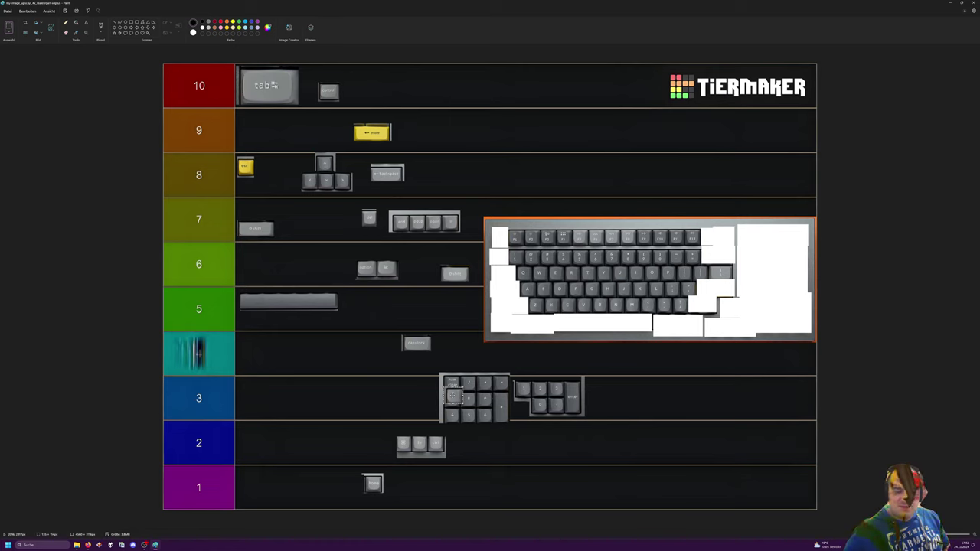
pyautogui.moveTo(452, 395); pyautogui.dragTo(497, 480)
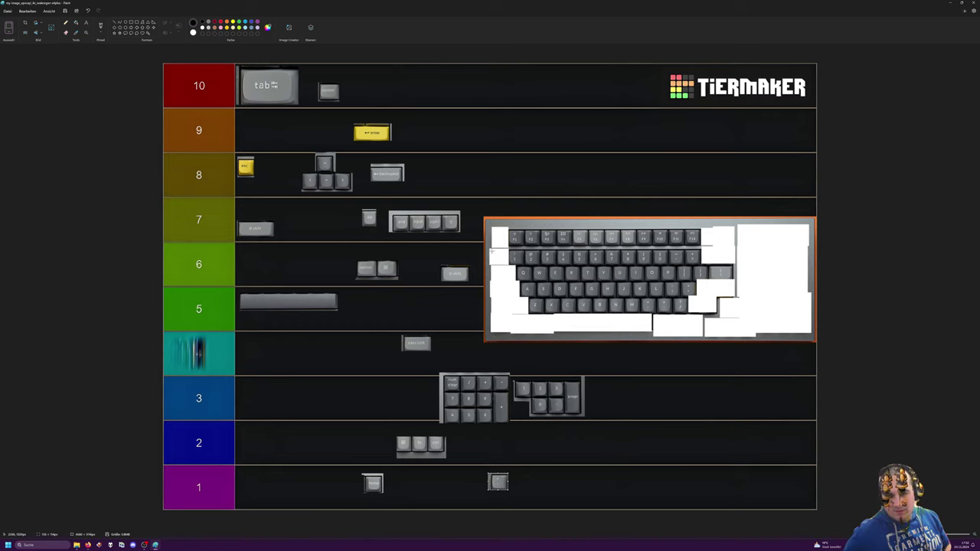
# Move the number keys 1 through 0 as one strip into the smudged teal row between 5 and 3
pyautogui.moveTo(500, 248); pyautogui.dragTo(667, 265)
pyautogui.moveTo(608, 259); pyautogui.dragTo(352, 368)
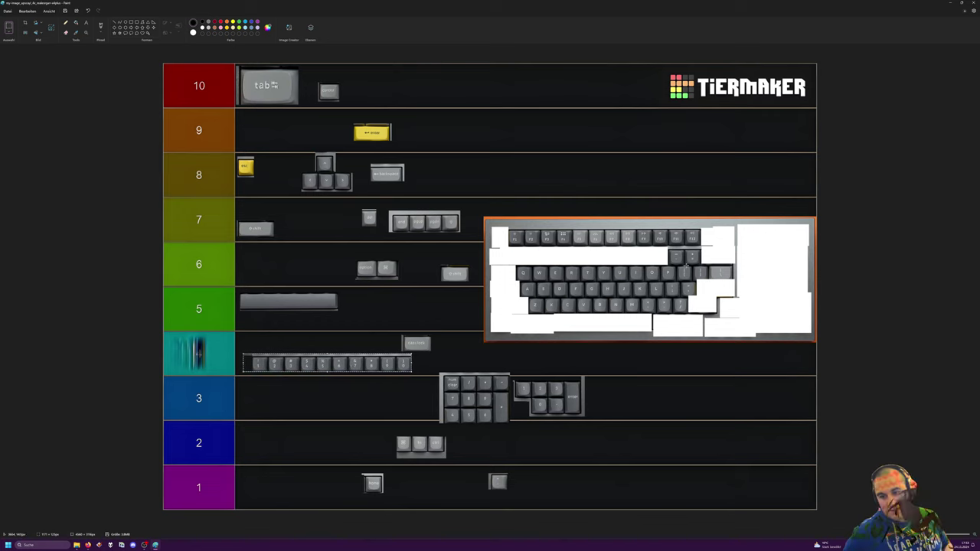
pyautogui.click(677, 262)
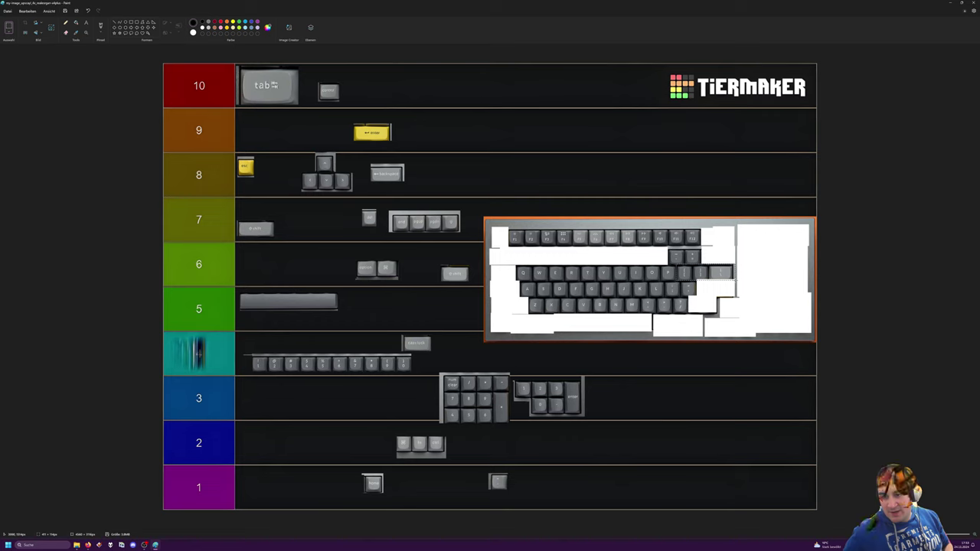
# Move the wide key at the end of the QWERTY row into the 3 row, and the two bracket keys after P into the 1 row
pyautogui.moveTo(734, 280); pyautogui.dragTo(734, 280)
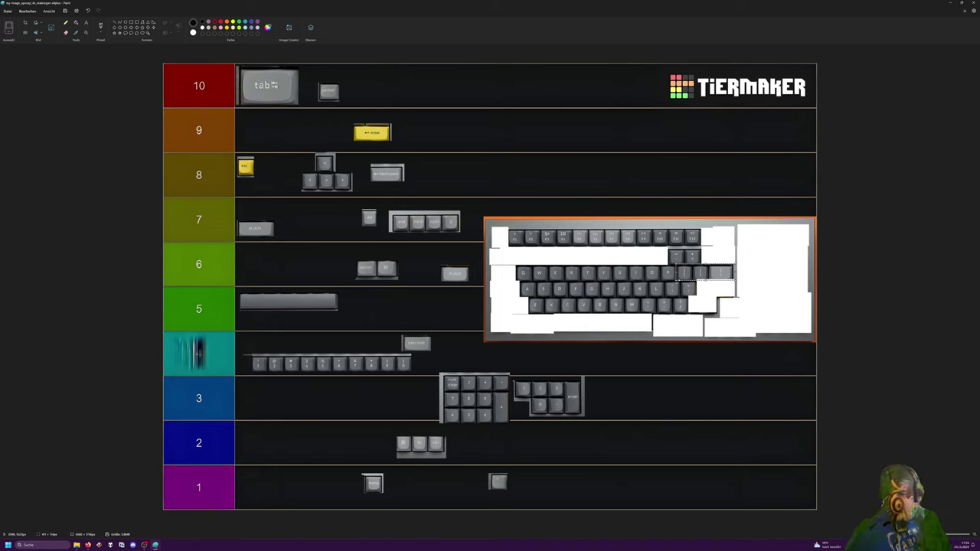
pyautogui.moveTo(694, 268); pyautogui.dragTo(523, 323)
pyautogui.moveTo(593, 316)
pyautogui.mouseDown()
pyautogui.moveTo(593, 305)
pyautogui.moveTo(429, 289)
pyautogui.moveTo(572, 262)
pyautogui.moveTo(564, 252)
pyautogui.moveTo(550, 264)
pyautogui.moveTo(576, 251)
pyautogui.moveTo(589, 267)
pyautogui.moveTo(612, 385)
pyautogui.mouseUp()
pyautogui.click(608, 259)
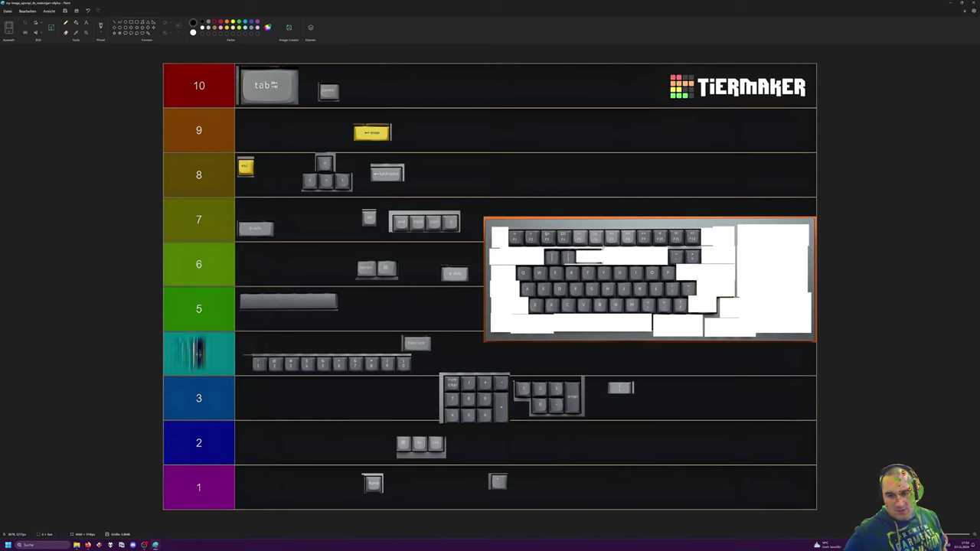
pyautogui.moveTo(607, 245); pyautogui.dragTo(571, 357)
pyautogui.moveTo(563, 395); pyautogui.dragTo(574, 487)
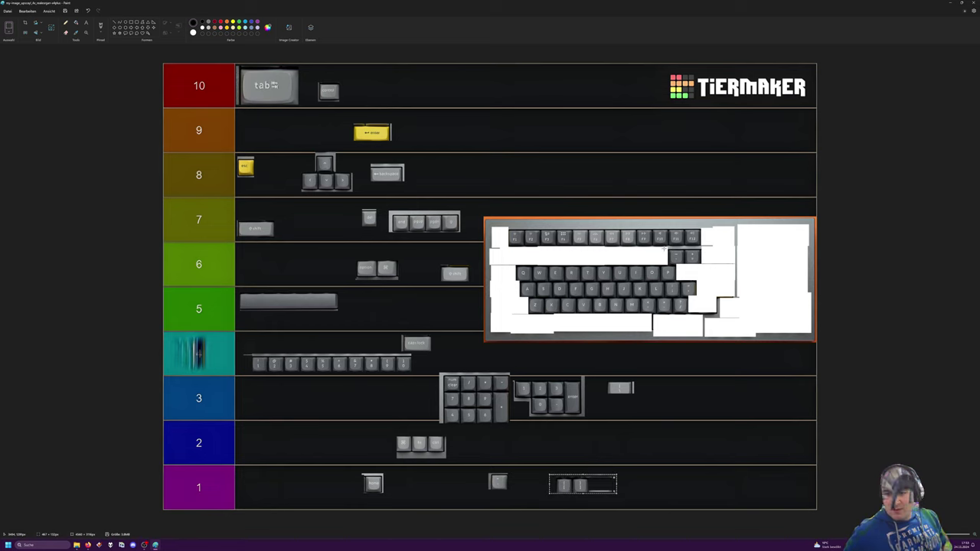
# Move the two leftover keys of the number row into the 2 row
pyautogui.click(664, 248)
pyautogui.moveTo(698, 259); pyautogui.dragTo(663, 448)
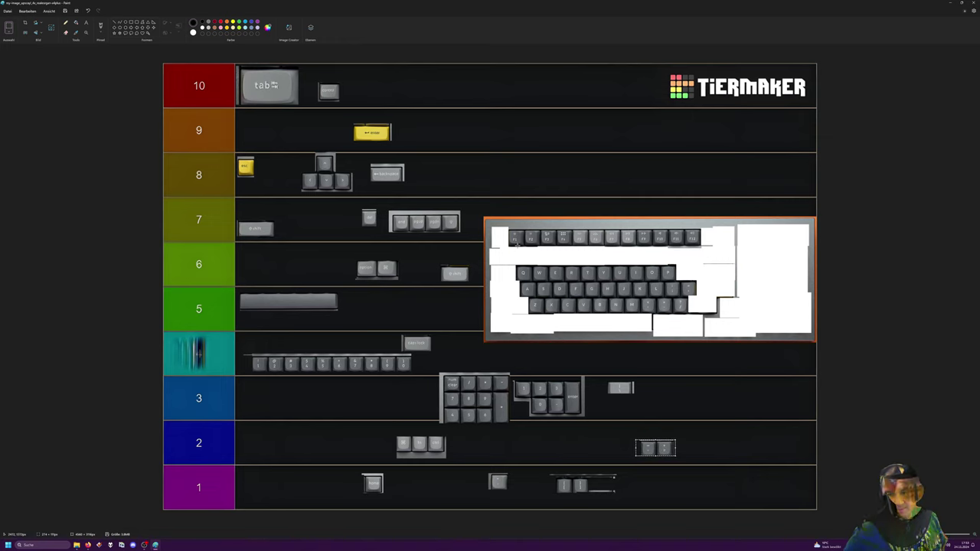
# Move the strip of function keys and the whole block of letter keys into the 3 row
pyautogui.moveTo(505, 228); pyautogui.dragTo(754, 408)
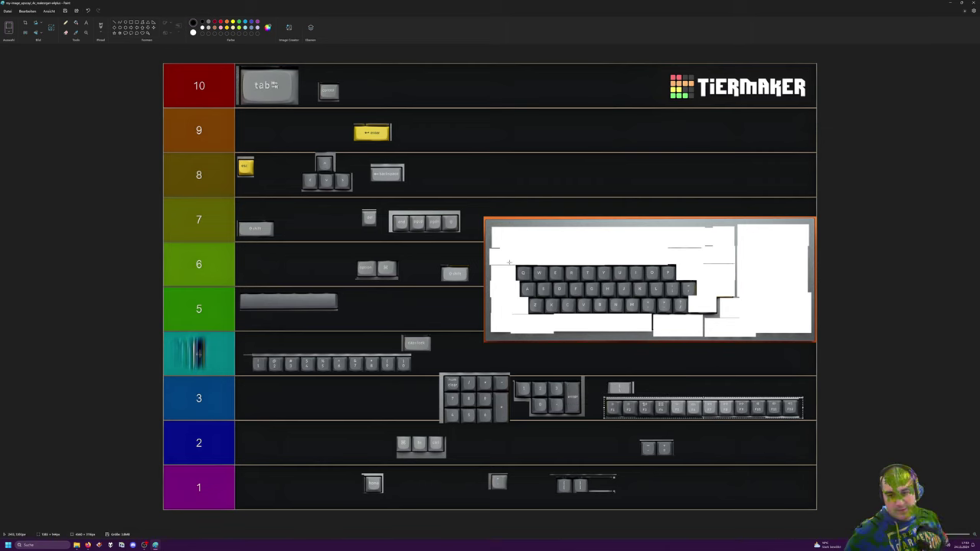
pyautogui.moveTo(508, 261); pyautogui.dragTo(698, 321)
pyautogui.moveTo(622, 289); pyautogui.dragTo(354, 398)
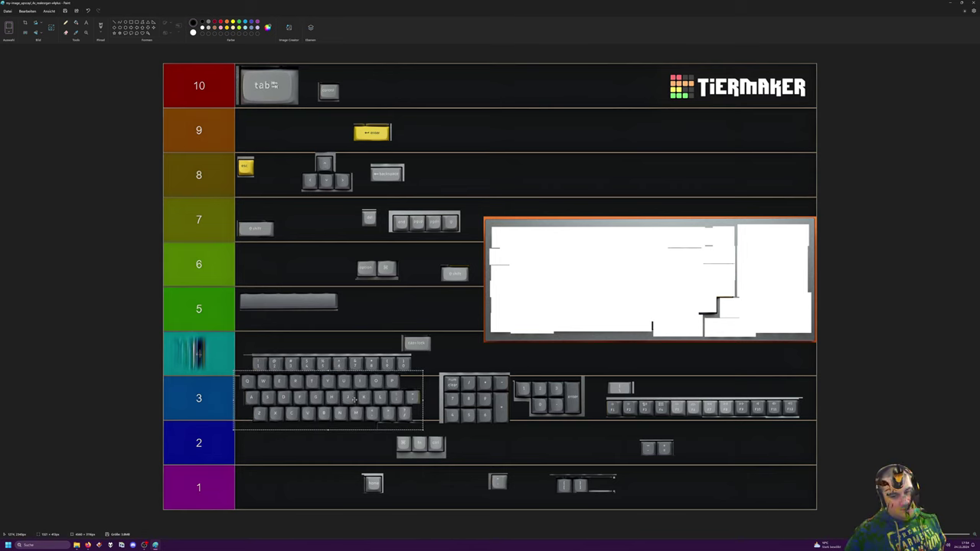